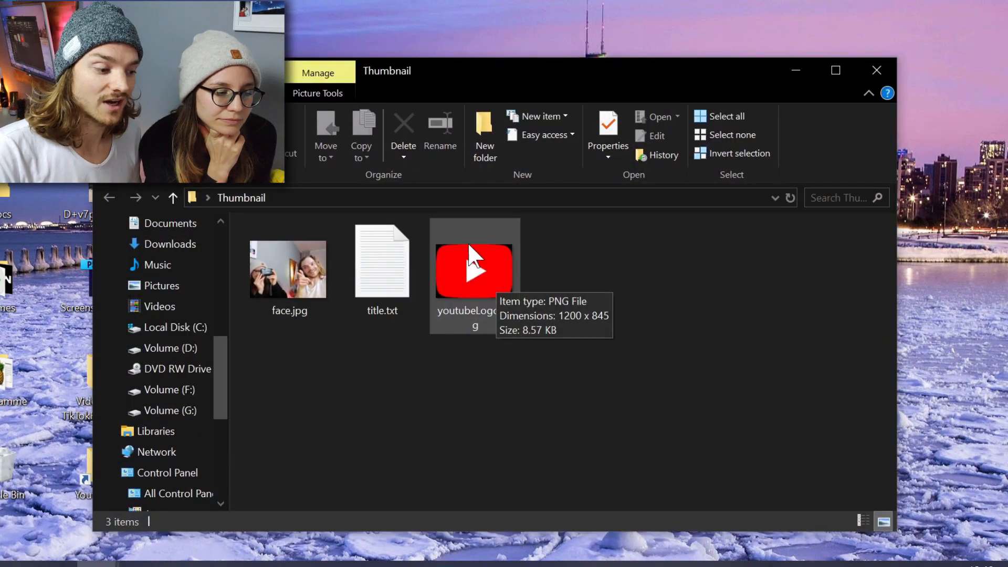
Open title.txt, and search YouTube for "thumbails" to examine example thumbnails in the results.
{"action": "double_click", "coordinate": [382, 262]}
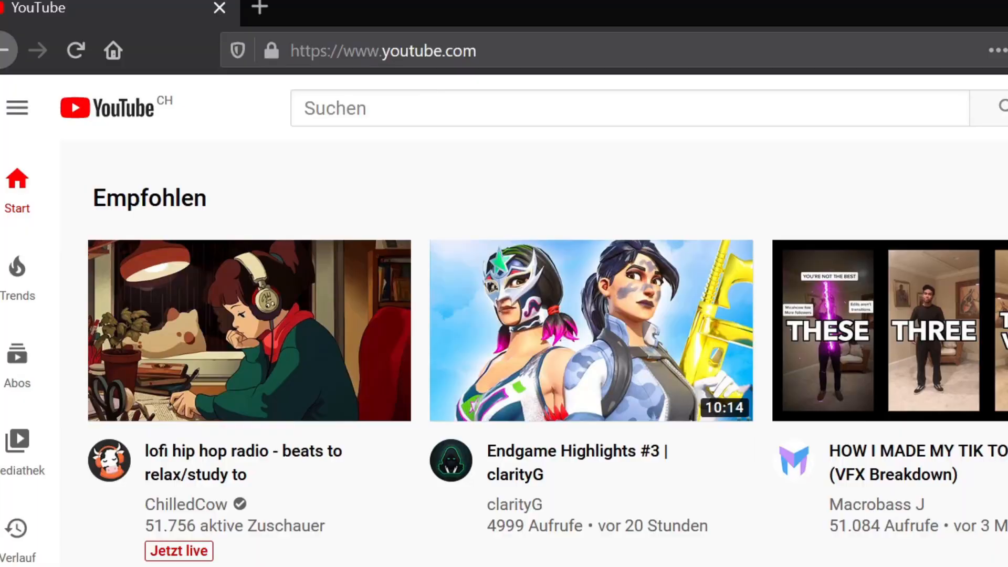
{"action": "left_click", "coordinate": [630, 108]}
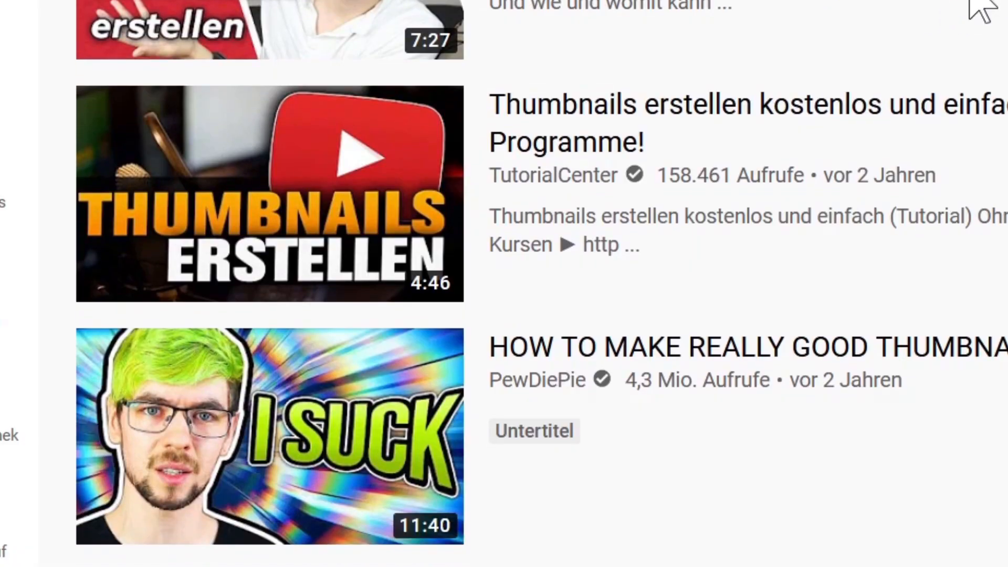
{"action": "scroll", "coordinate": [525, 286], "scroll_direction": "down", "scroll_amount": 1}
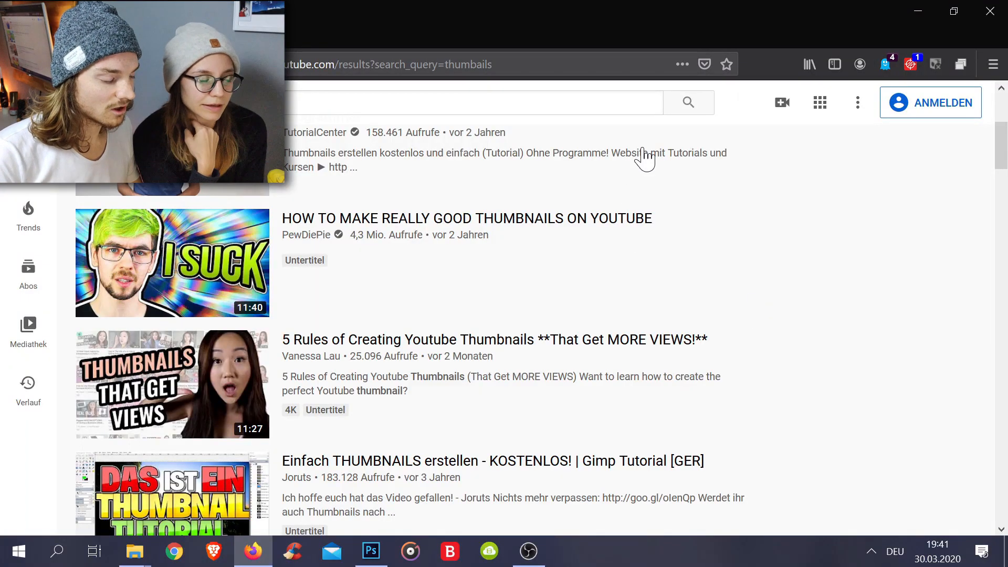
{"action": "scroll", "coordinate": [792, 236], "scroll_direction": "down", "scroll_amount": 15}
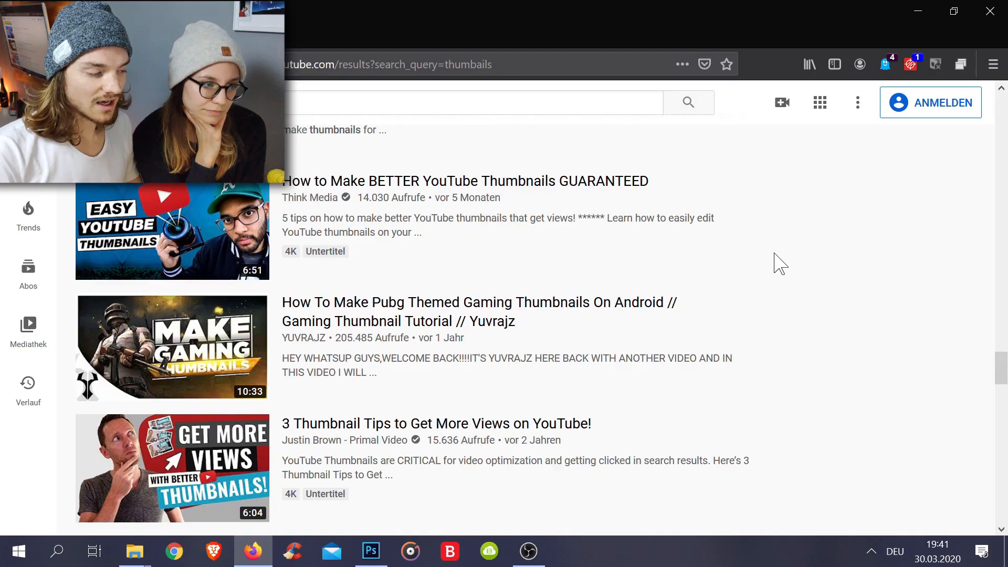
{"action": "key", "text": "Print"}
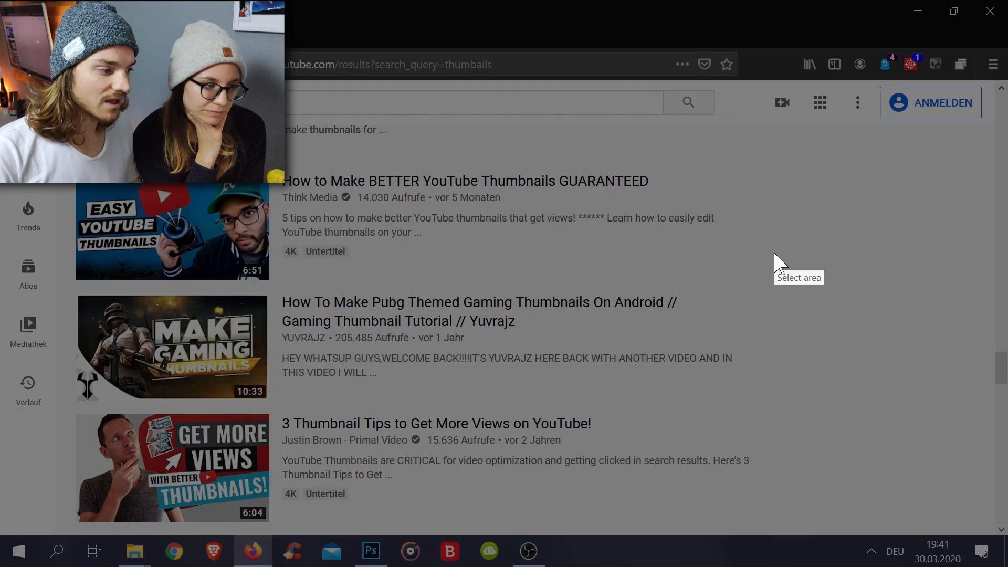
{"action": "left_click_drag", "start_coordinate": [62, 159], "coordinate": [732, 284]}
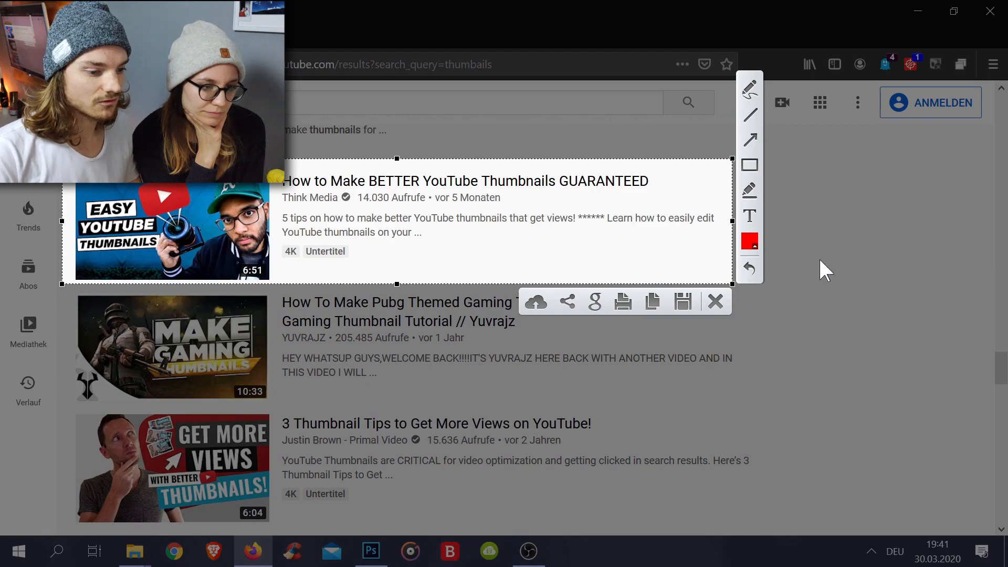
{"action": "left_click", "coordinate": [724, 297]}
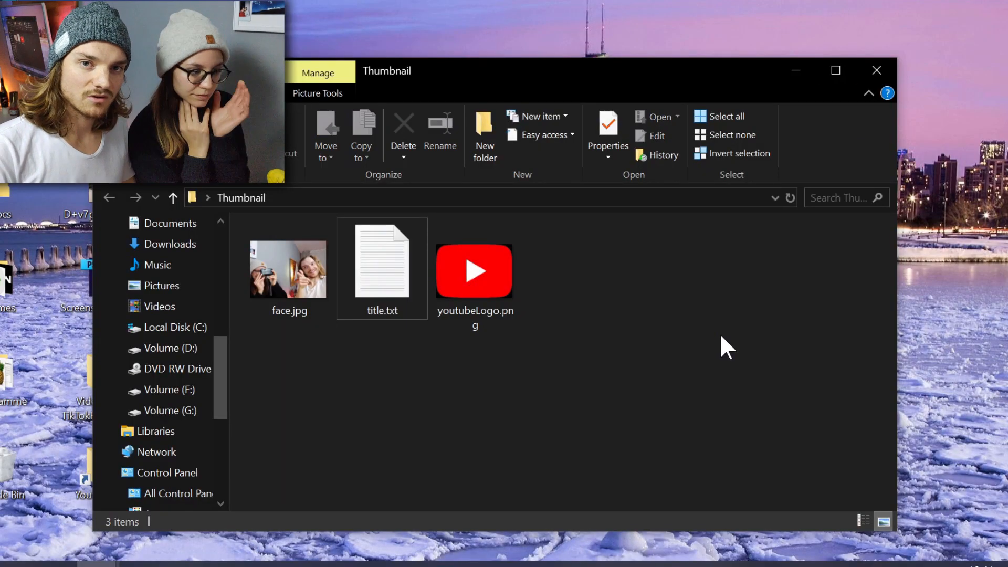
Open face.jpg and set up a new white document of 1280 × 720 pixels at 72 pixels/inch.
{"action": "double_click", "coordinate": [315, 268]}
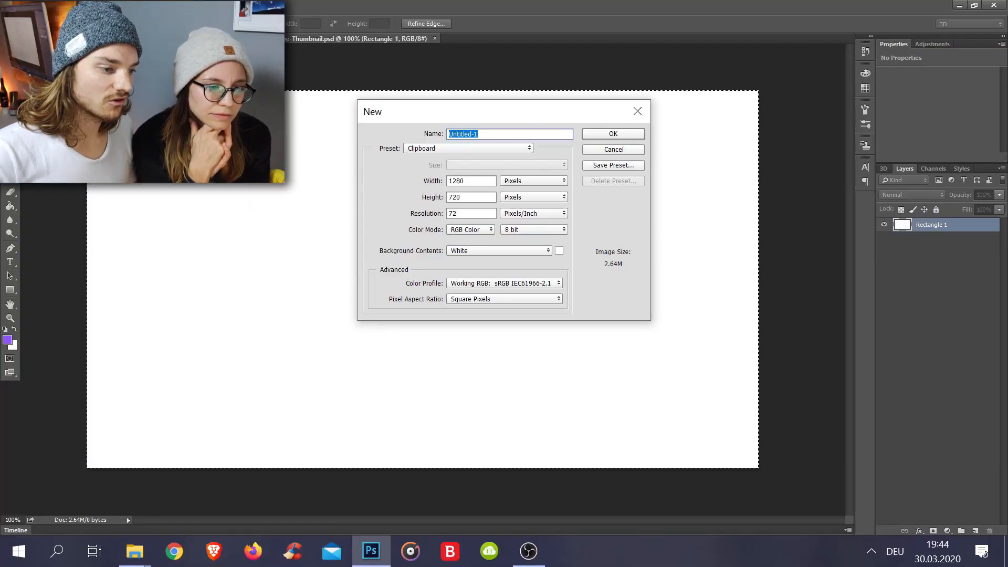
{"action": "left_click", "coordinate": [464, 180]}
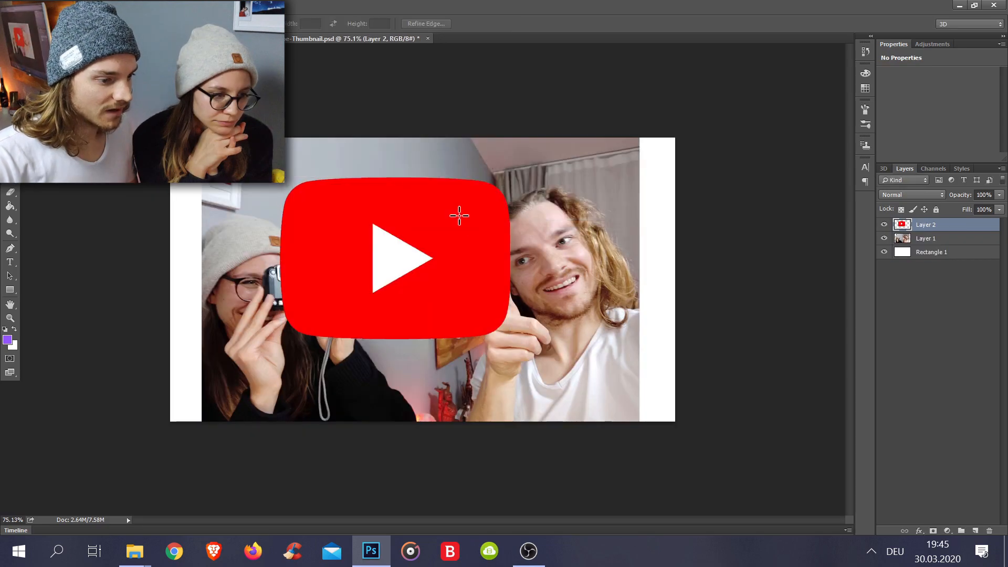
Hide the YouTube logo layer and enlarge the background photo on Layer 1 until it covers the whole canvas.
{"action": "key", "text": "ctrl+plus"}
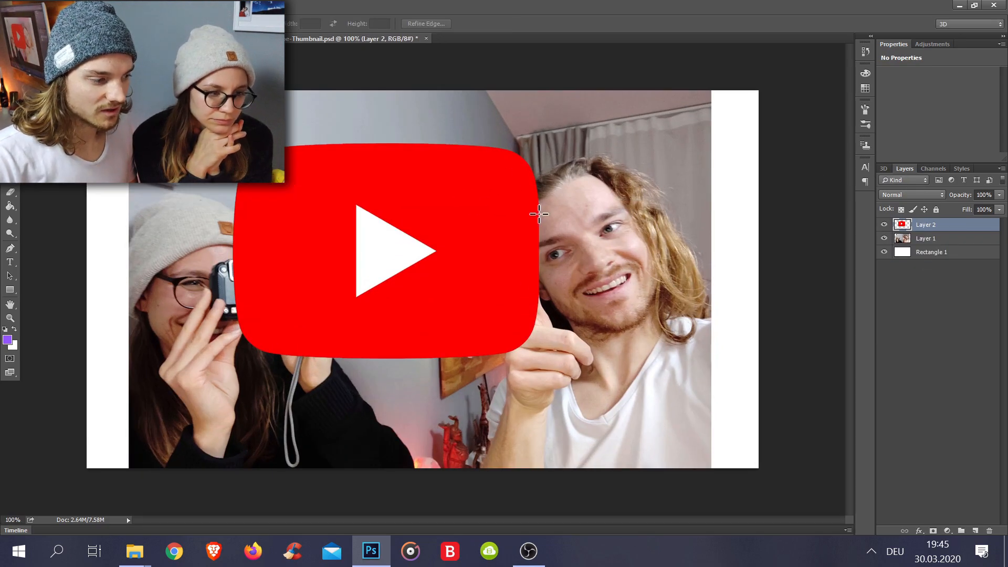
{"action": "left_click", "coordinate": [884, 225]}
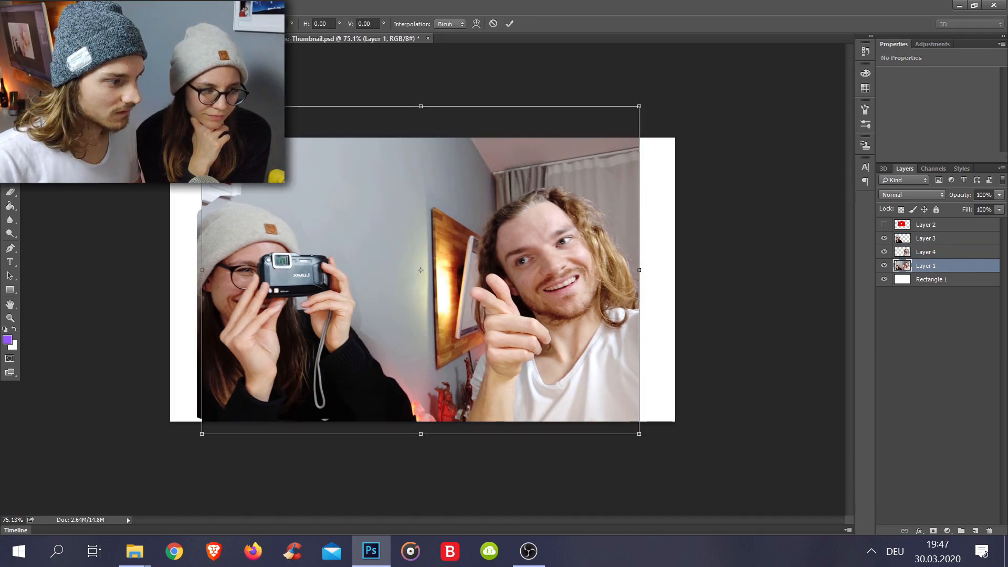
{"action": "left_click_drag", "start_coordinate": [638, 433], "coordinate": [630, 482]}
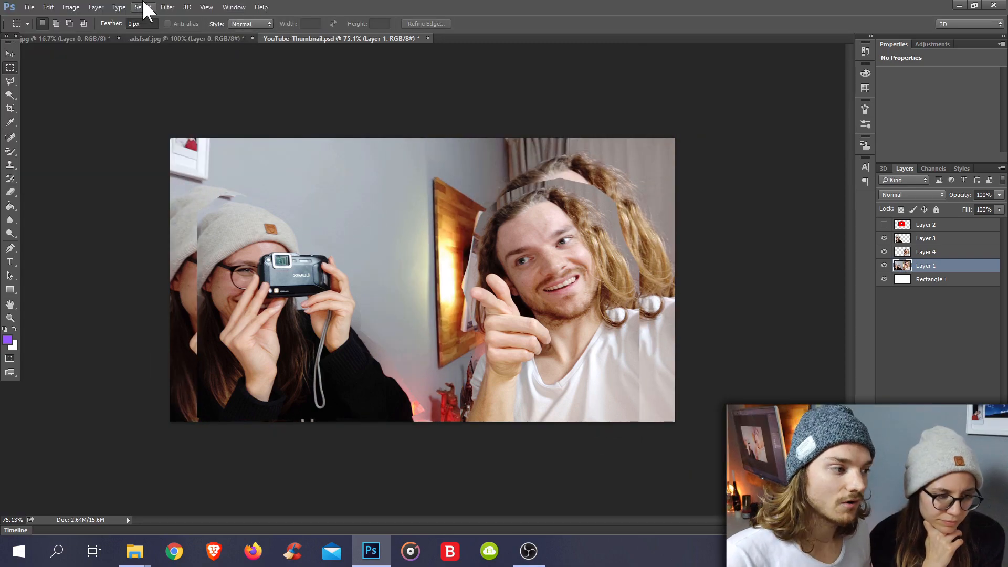
Blur the background photo on Layer 1 with a blur filter.
{"action": "left_click", "coordinate": [185, 8]}
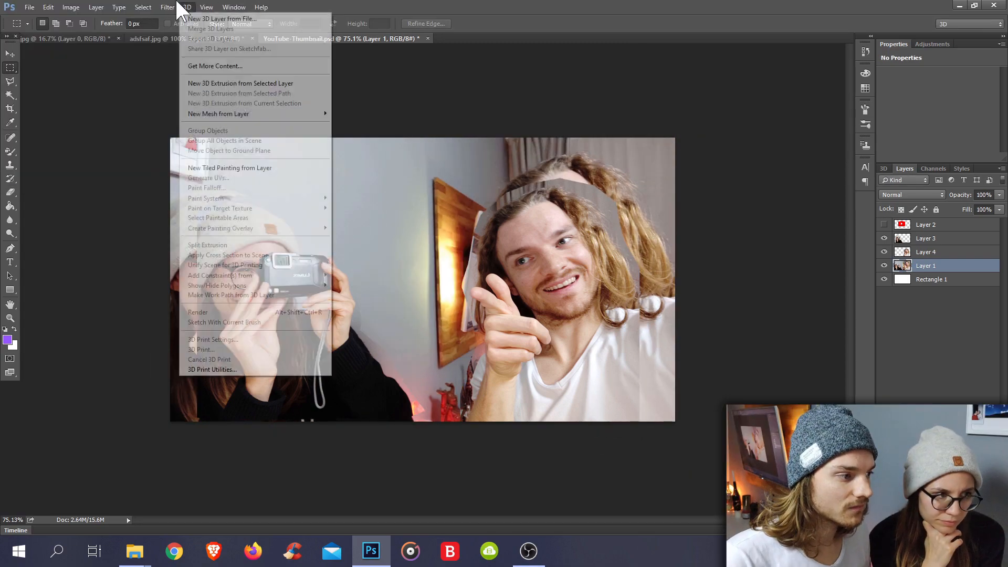
{"action": "mouse_move", "coordinate": [167, 6]}
{"action": "mouse_move", "coordinate": [189, 122]}
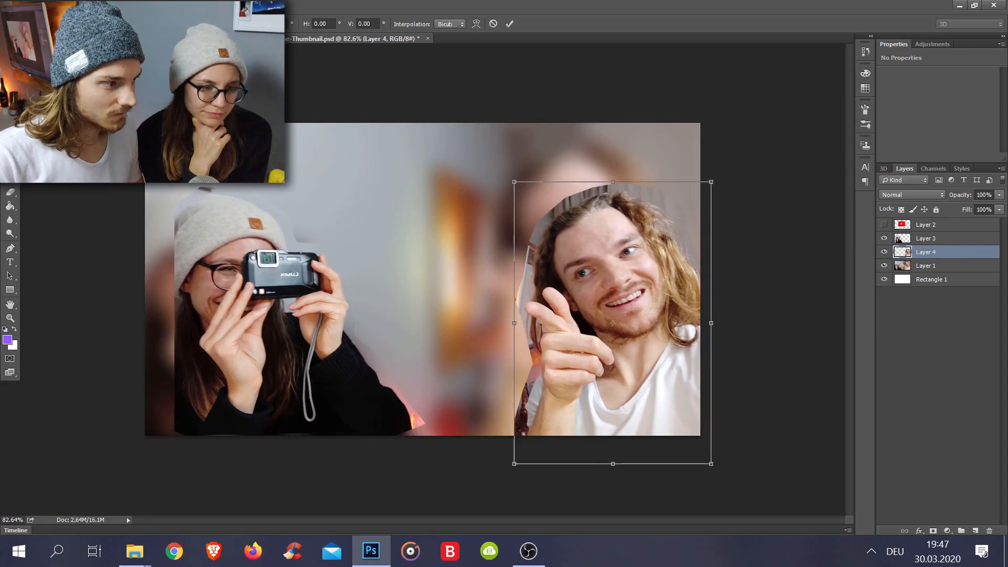
Enlarge the woman's cutout to about 128% and the man's to about 126%, tilting the man clockwise against the canvas's right edge.
{"action": "left_click_drag", "start_coordinate": [593, 255], "coordinate": [559, 217]}
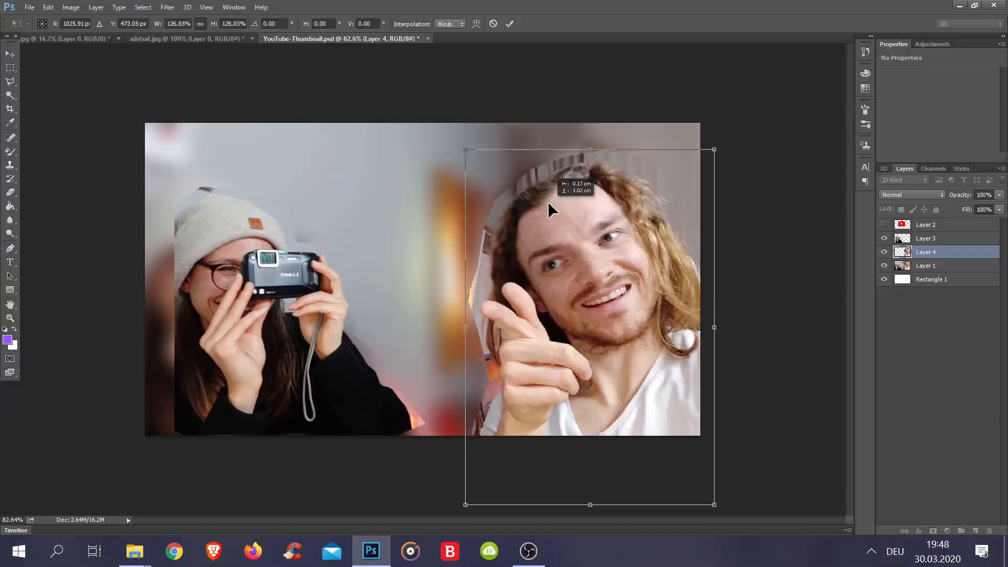
{"action": "left_click_drag", "start_coordinate": [547, 200], "coordinate": [536, 209]}
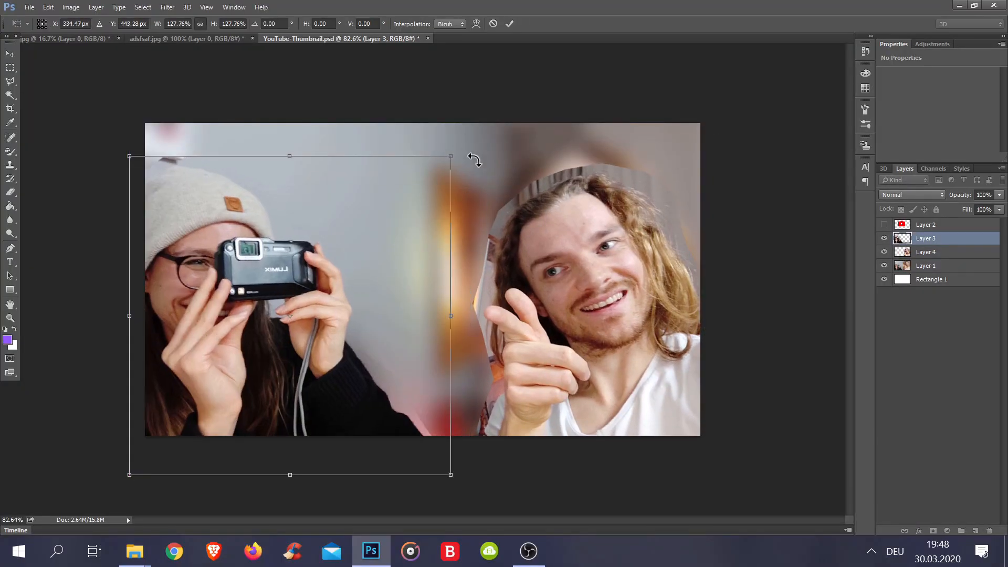
{"action": "left_click_drag", "start_coordinate": [717, 158], "coordinate": [742, 162]}
{"action": "left_click_drag", "start_coordinate": [682, 222], "coordinate": [691, 226]}
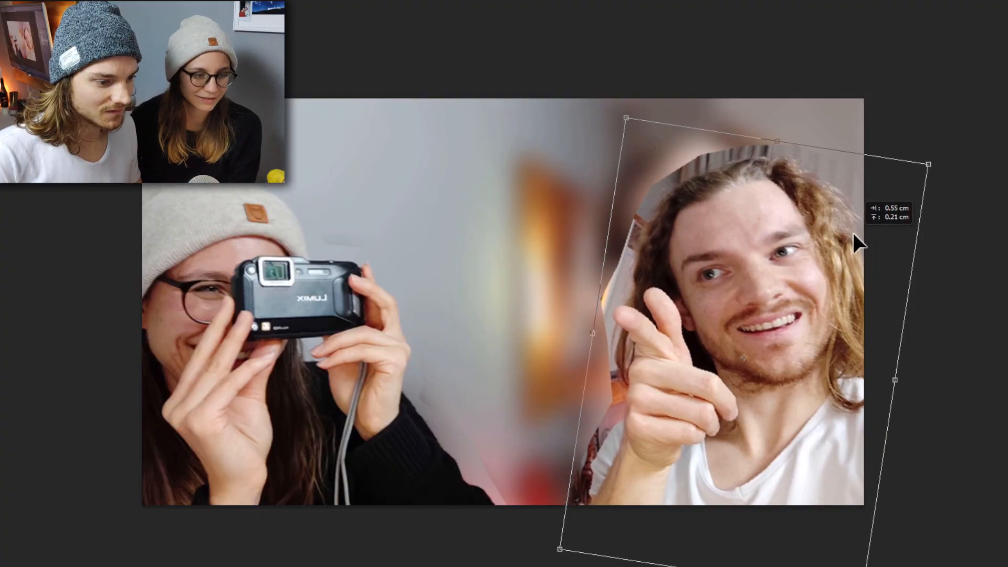
{"action": "left_click_drag", "start_coordinate": [871, 220], "coordinate": [855, 216]}
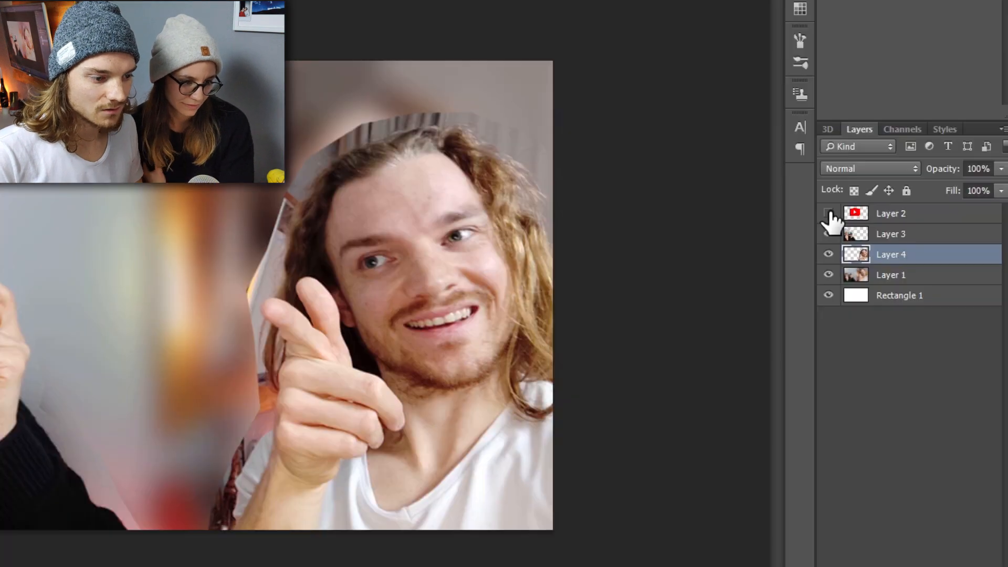
Show the YouTube logo layer again and shrink the logo to fit between the two people near the canvas's upper edge.
{"action": "left_click", "coordinate": [884, 226]}
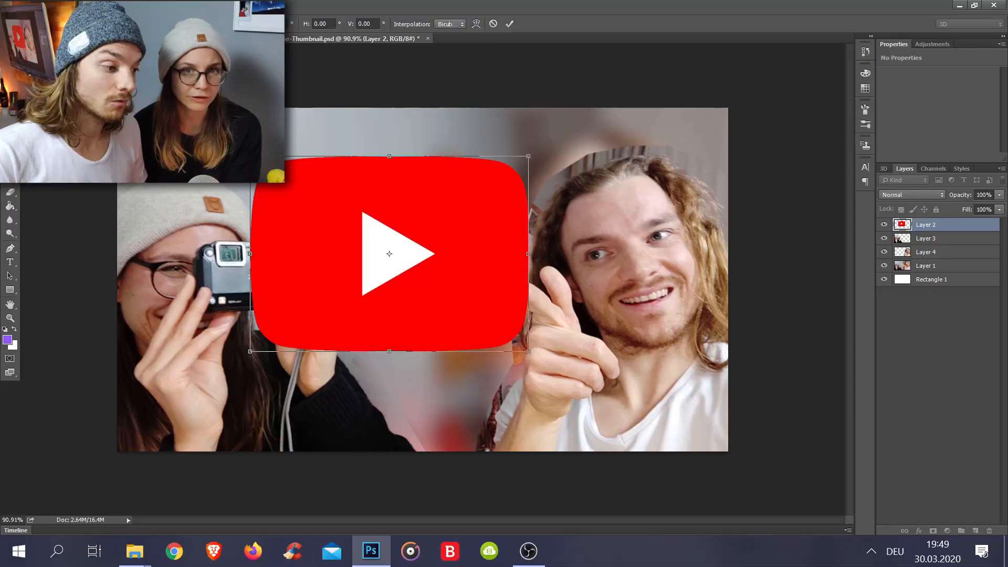
{"action": "left_click_drag", "start_coordinate": [250, 156], "coordinate": [391, 173]}
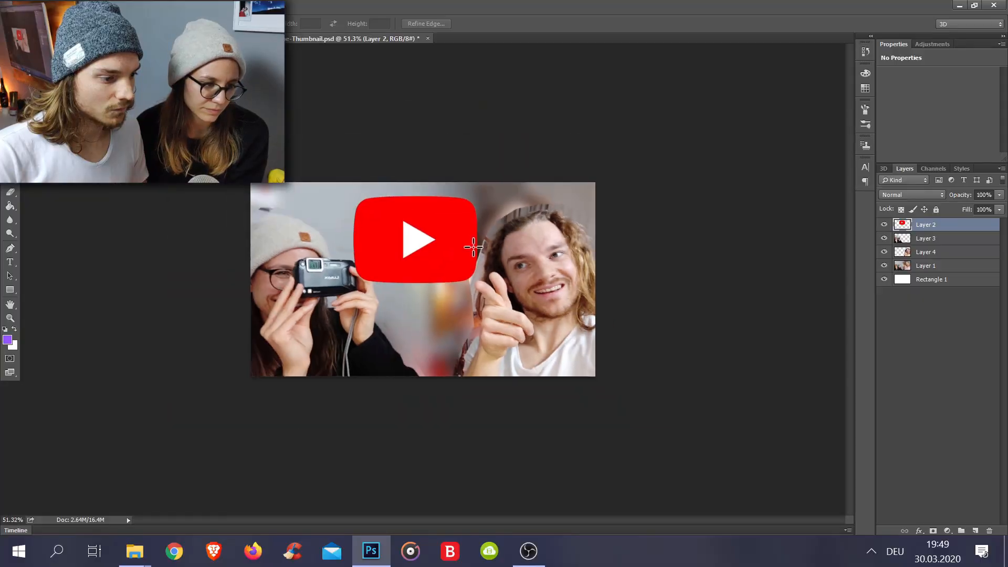
{"action": "scroll", "coordinate": [470, 319], "scroll_direction": "down", "scroll_amount": 5}
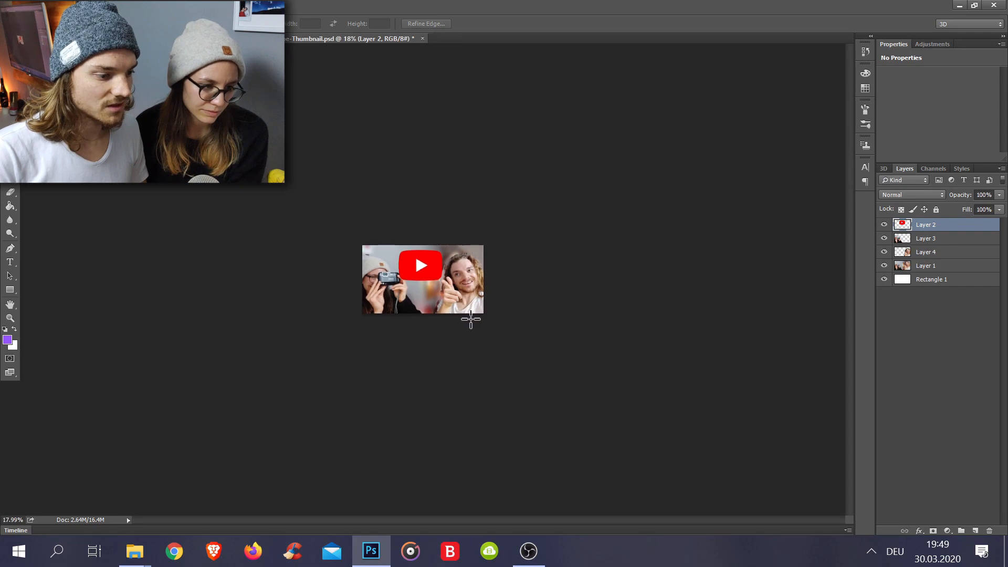
{"action": "scroll", "coordinate": [575, 312], "scroll_direction": "up", "scroll_amount": 1}
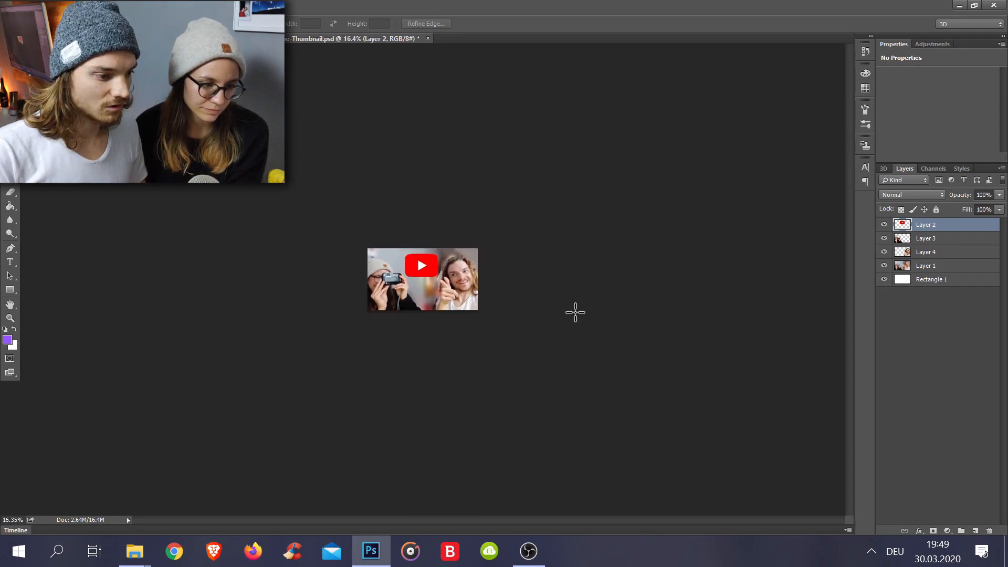
{"action": "scroll", "coordinate": [430, 284], "scroll_direction": "up", "scroll_amount": 15}
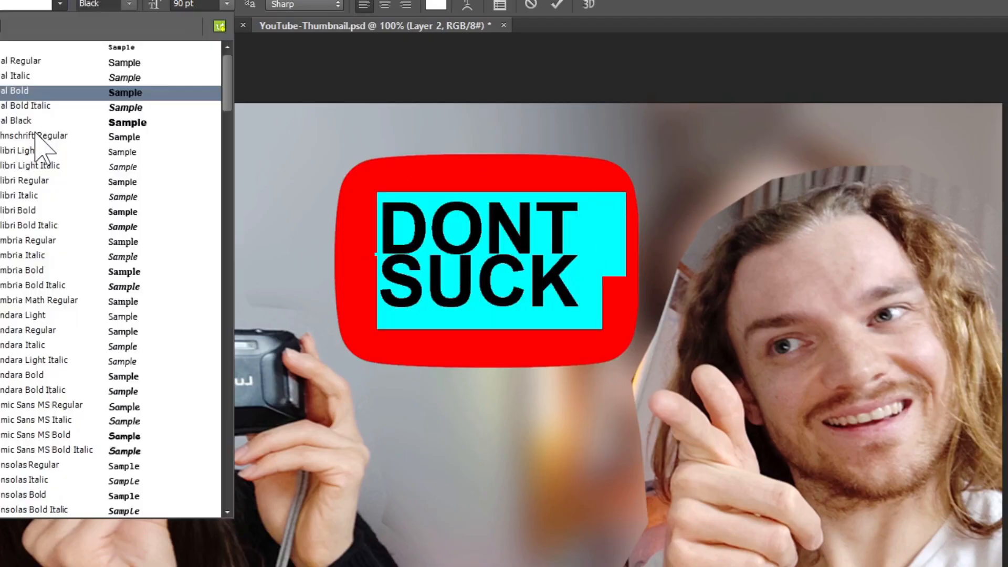
Change the font of the DONT SUCK text on the YouTube logo and check its legibility at small size.
{"action": "left_click", "coordinate": [123, 146]}
{"action": "scroll", "coordinate": [500, 316], "scroll_direction": "down", "scroll_amount": 12}
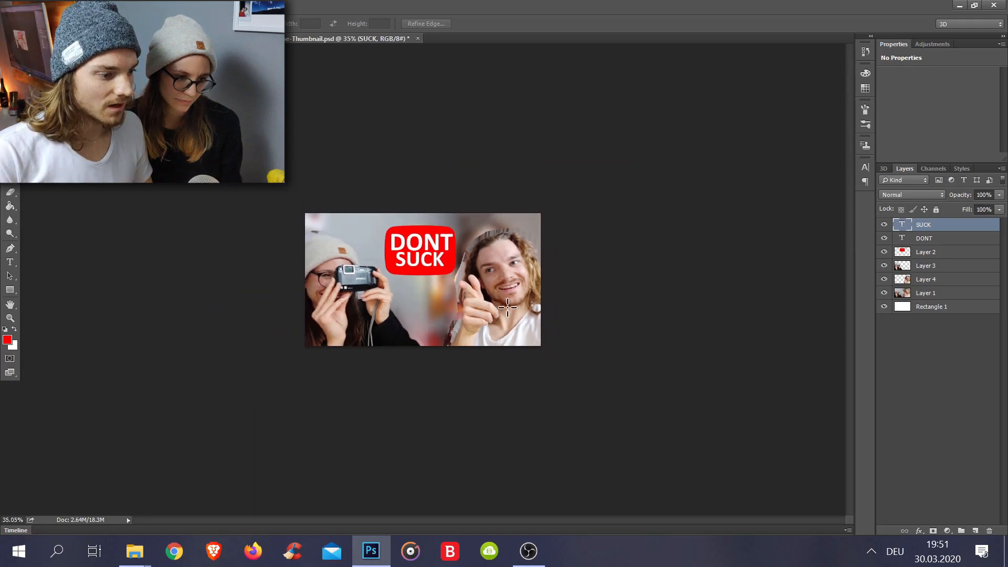
{"action": "scroll", "coordinate": [500, 316], "scroll_direction": "up", "scroll_amount": 10}
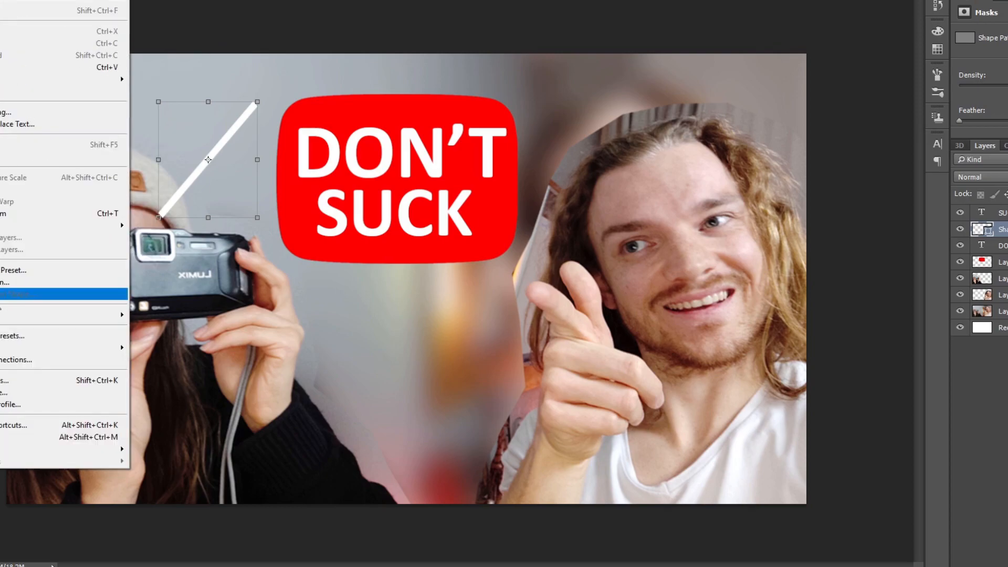
Transform the white line into a tapered ray and arrange three such rays fanning out from the camera's display.
{"action": "left_click", "coordinate": [209, 285]}
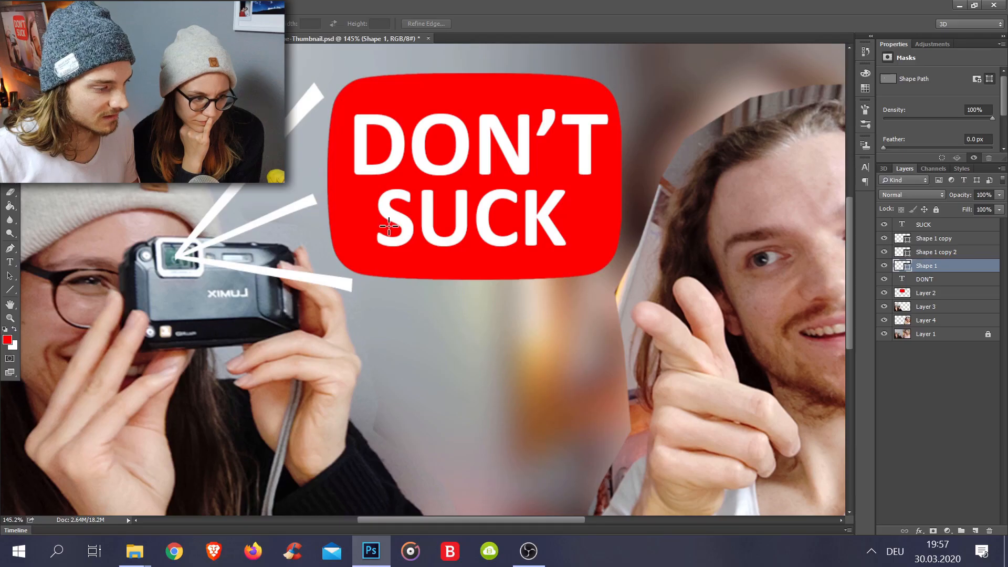
{"action": "scroll", "coordinate": [389, 226], "scroll_direction": "down", "scroll_amount": 12}
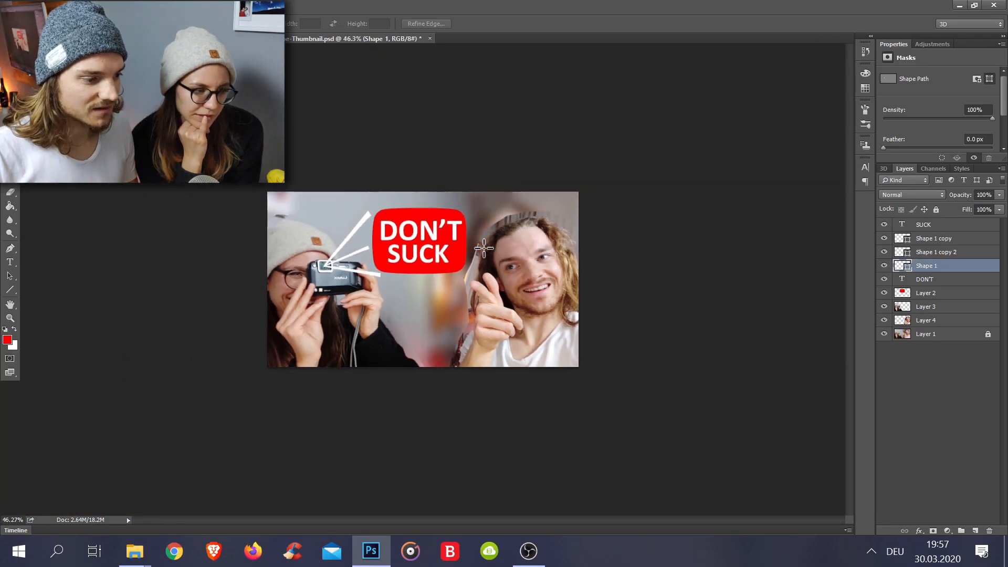
{"action": "scroll", "coordinate": [479, 247], "scroll_direction": "up", "scroll_amount": 7}
Fill Rectangle 1 behind the two people with bright green and set its opacity to 40%.
{"action": "left_click", "coordinate": [9, 305]}
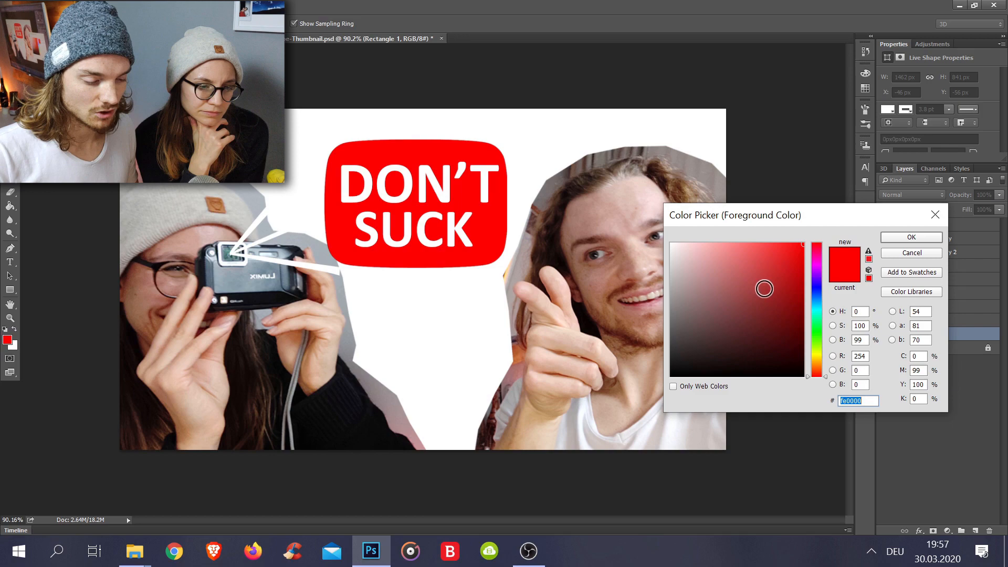
{"action": "left_click_drag", "start_coordinate": [825, 376], "coordinate": [830, 324]}
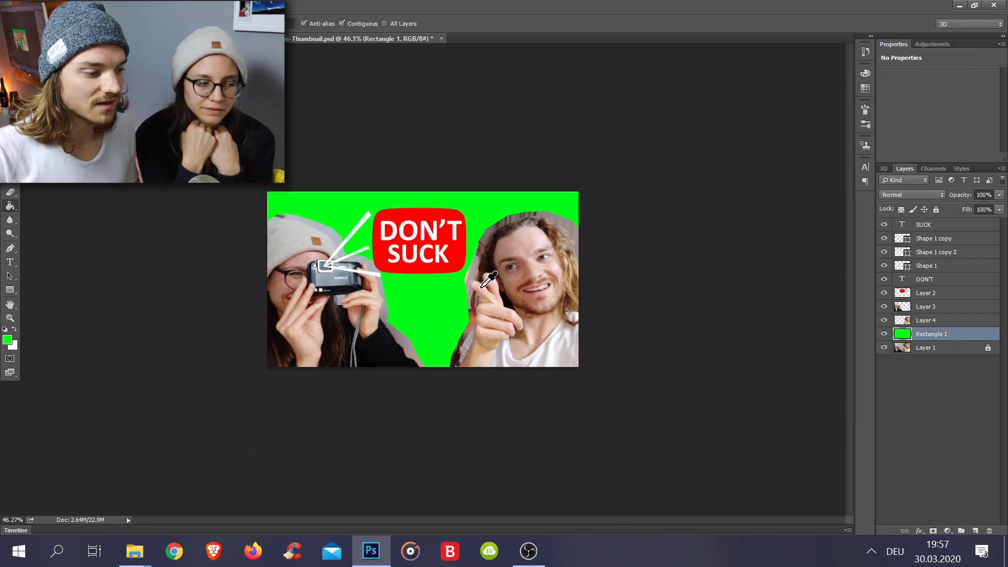
{"action": "scroll", "coordinate": [532, 274], "scroll_direction": "down", "scroll_amount": 2}
{"action": "scroll", "coordinate": [532, 274], "scroll_direction": "up", "scroll_amount": 5}
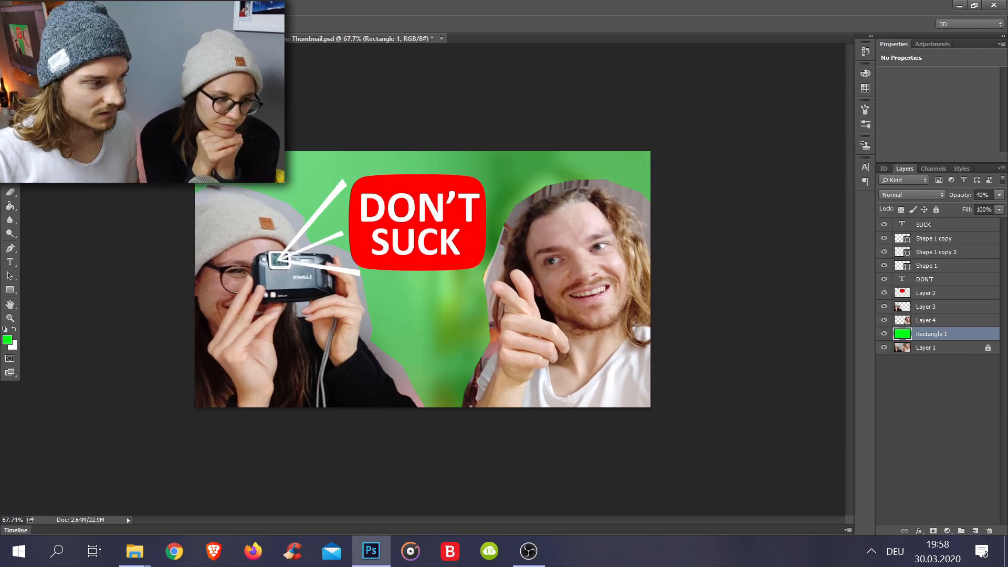
Trim the leftover background around the woman's and the man's cutouts with the Polygonal Lasso.
{"action": "scroll", "coordinate": [557, 225], "scroll_direction": "up", "scroll_amount": 3}
{"action": "scroll", "coordinate": [521, 468], "scroll_direction": "down", "scroll_amount": 2}
{"action": "scroll", "coordinate": [599, 442], "scroll_direction": "up", "scroll_amount": 2}
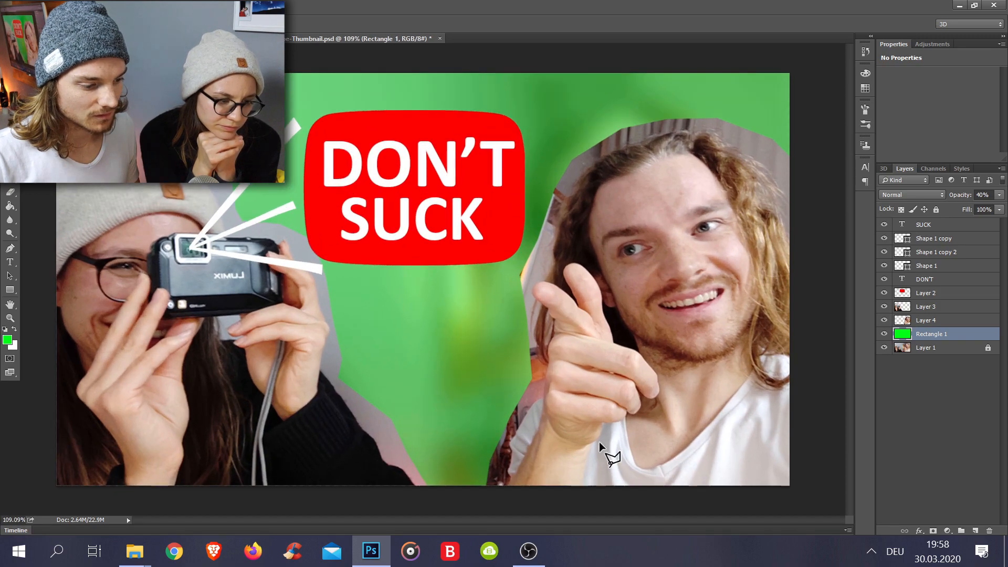
{"action": "scroll", "coordinate": [297, 491], "scroll_direction": "up", "scroll_amount": 2}
{"action": "scroll", "coordinate": [427, 513], "scroll_direction": "down", "scroll_amount": 2}
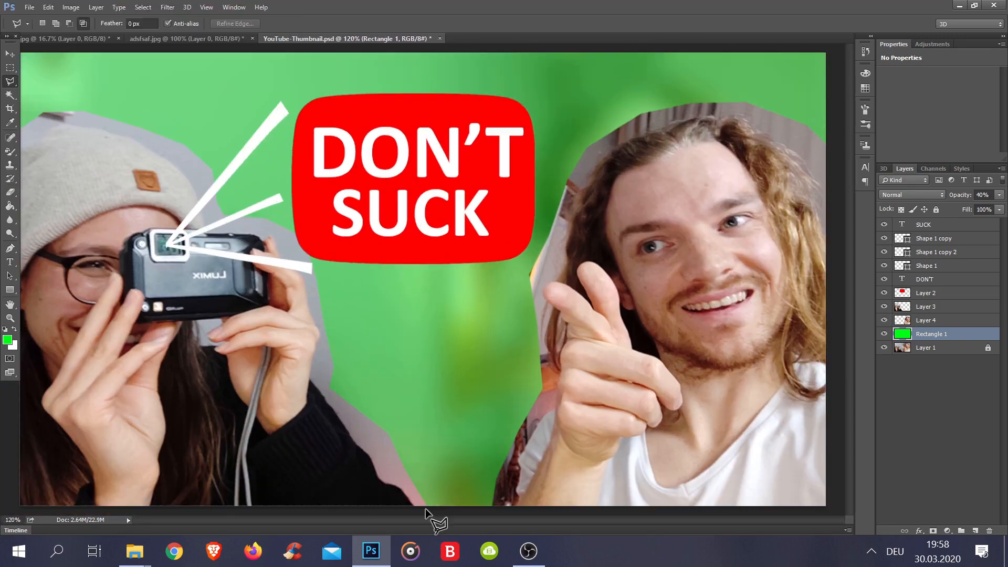
{"action": "scroll", "coordinate": [16, 220], "scroll_direction": "up", "scroll_amount": 2}
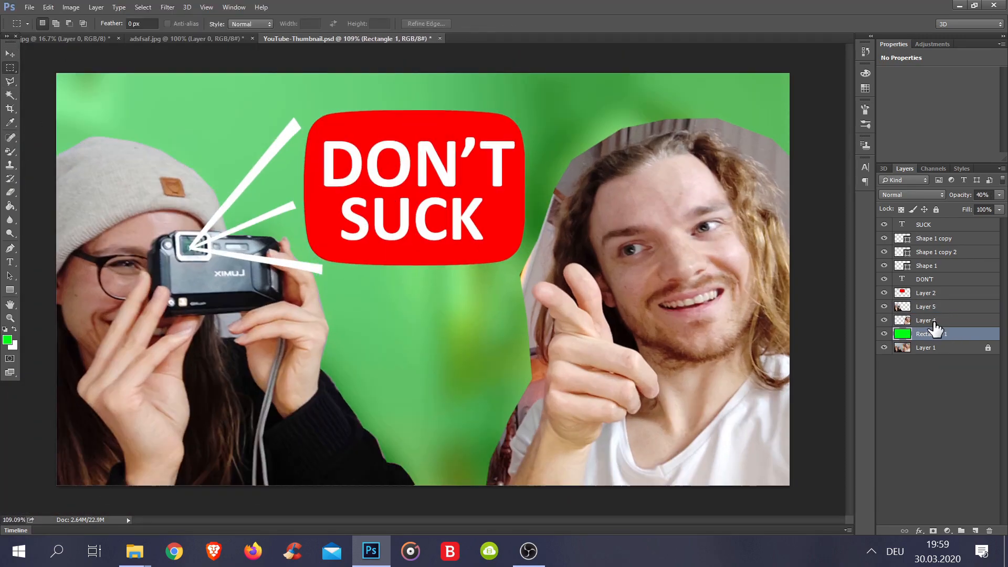
{"action": "left_click", "coordinate": [939, 319]}
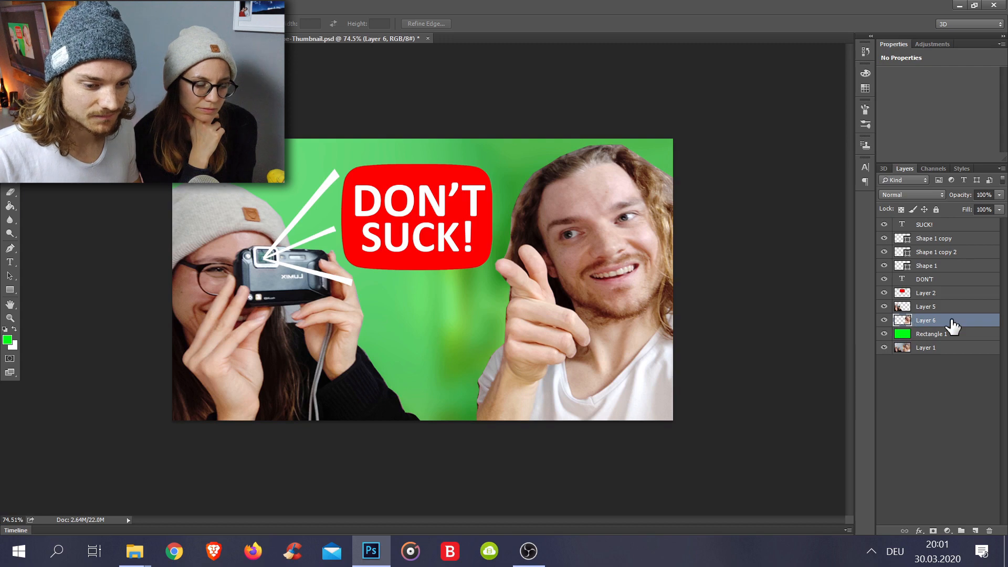
Add drop shadows to the man, woman and logo layers, and a black stroke to the DON'T text.
{"action": "double_click", "coordinate": [952, 326]}
{"action": "left_click", "coordinate": [723, 279]}
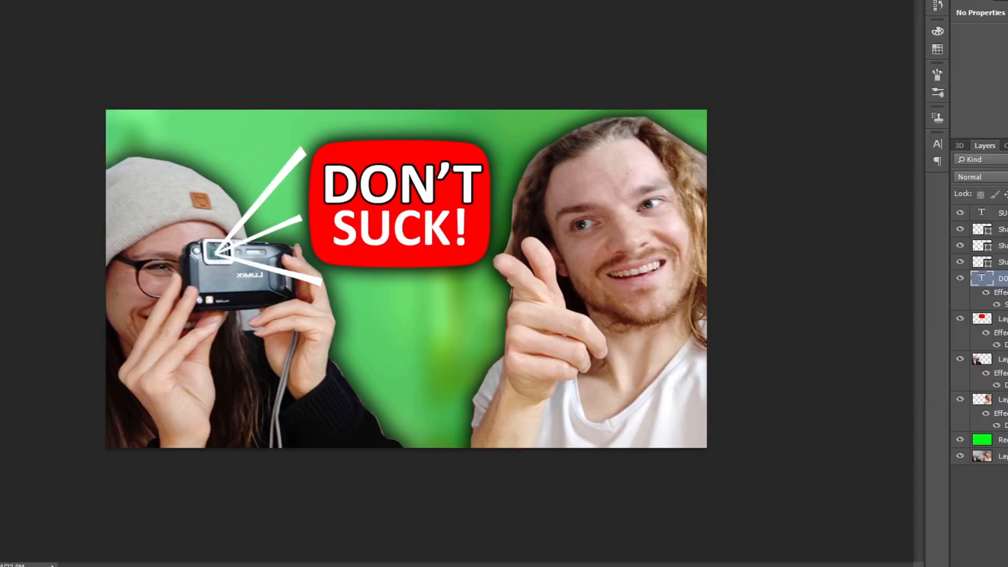
{"action": "key", "text": "ctrl+minus"}
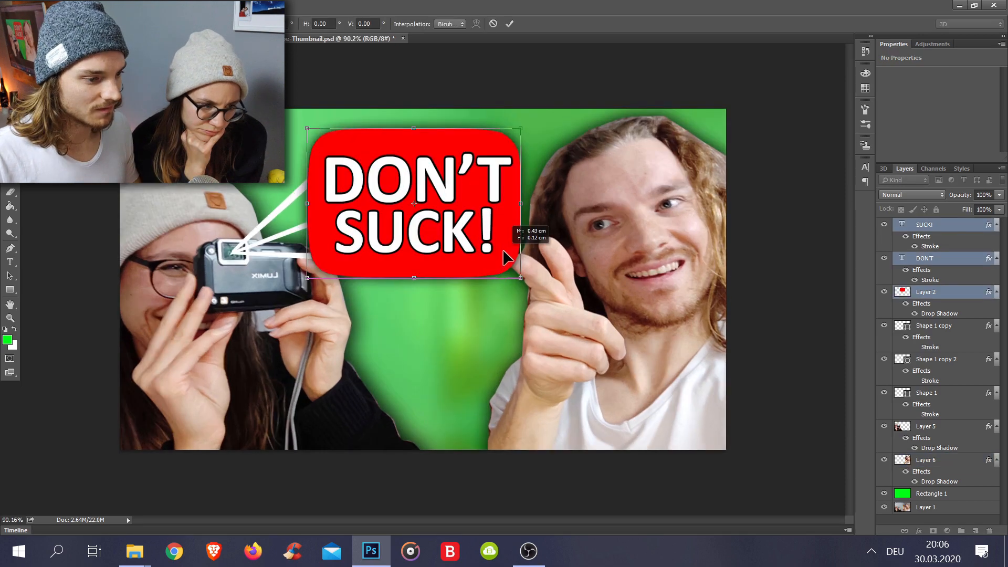
Reposition the enlarged logo together with its DON'T SUCK! text between the two people and apply the transformation.
{"action": "left_click_drag", "start_coordinate": [503, 250], "coordinate": [505, 251]}
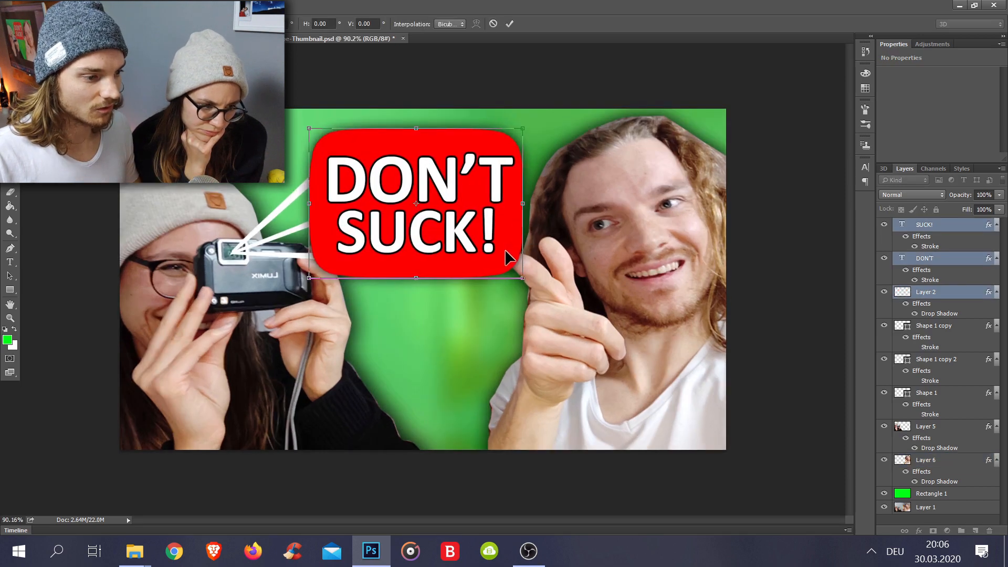
{"action": "key", "text": "m"}
{"action": "left_click", "coordinate": [475, 210]}
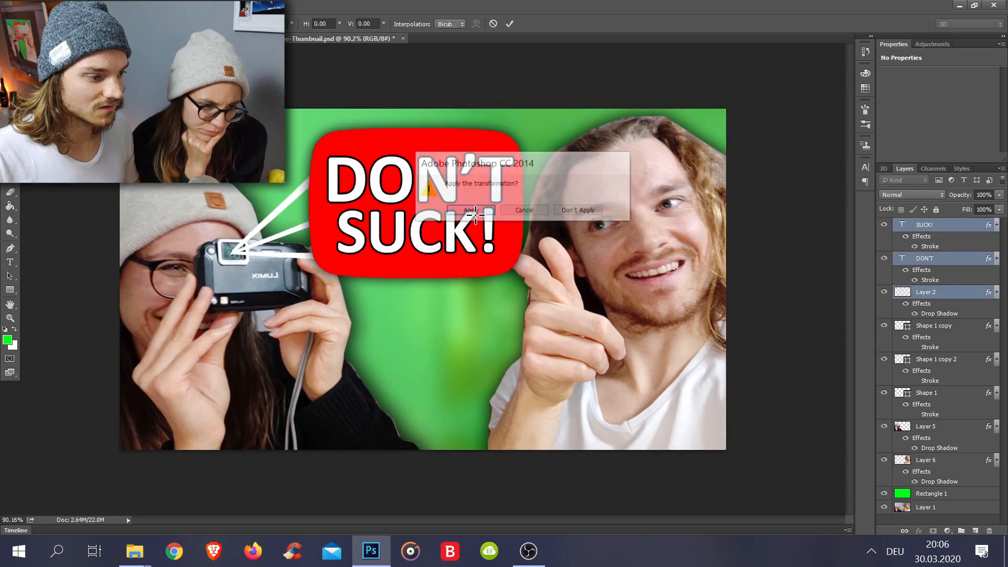
Select the man's cutout on Layer 6 with the Move tool.
{"action": "scroll", "coordinate": [467, 340], "scroll_direction": "down", "scroll_amount": 7}
{"action": "scroll", "coordinate": [467, 339], "scroll_direction": "up", "scroll_amount": 3}
{"action": "scroll", "coordinate": [466, 340], "scroll_direction": "up", "scroll_amount": 3}
{"action": "key", "text": "v"}
{"action": "left_click", "coordinate": [535, 291]}
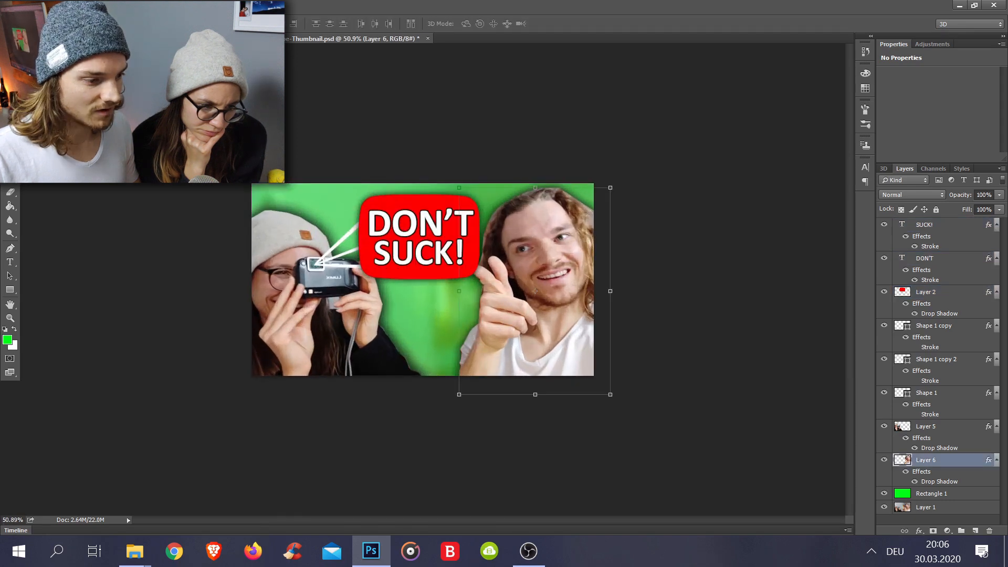